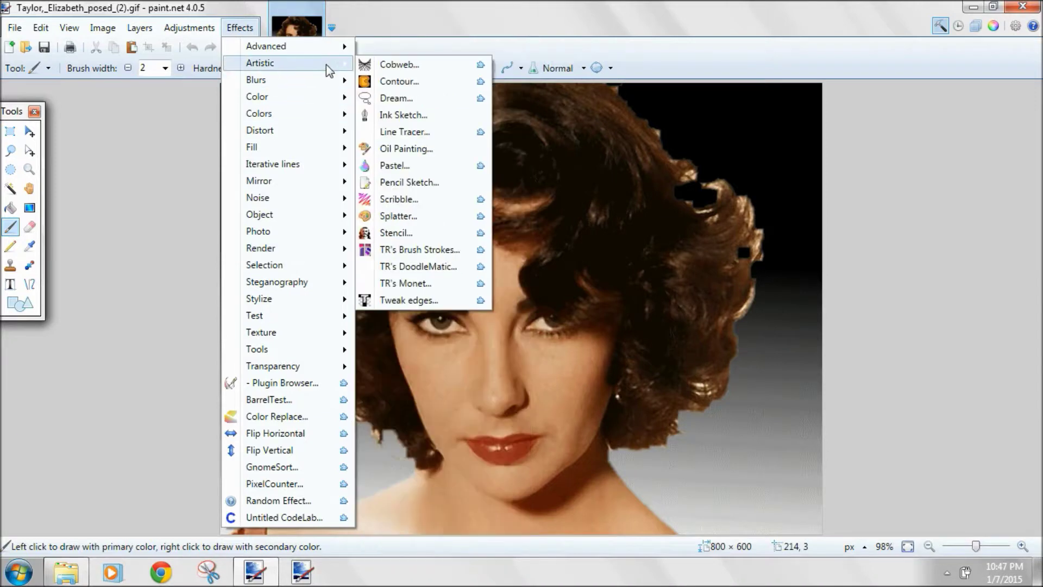
- Apply the TR's Brush Strokes effect to the portrait with the stroke angle set to 126.4
{"action": "left_click", "coordinate": [418, 249]}
{"action": "mouse_move", "coordinate": [505, 148]}
{"action": "left_mouse_down"}
{"action": "mouse_move", "coordinate": [773, 190]}
{"action": "mouse_move", "coordinate": [794, 134]}
{"action": "left_mouse_up"}
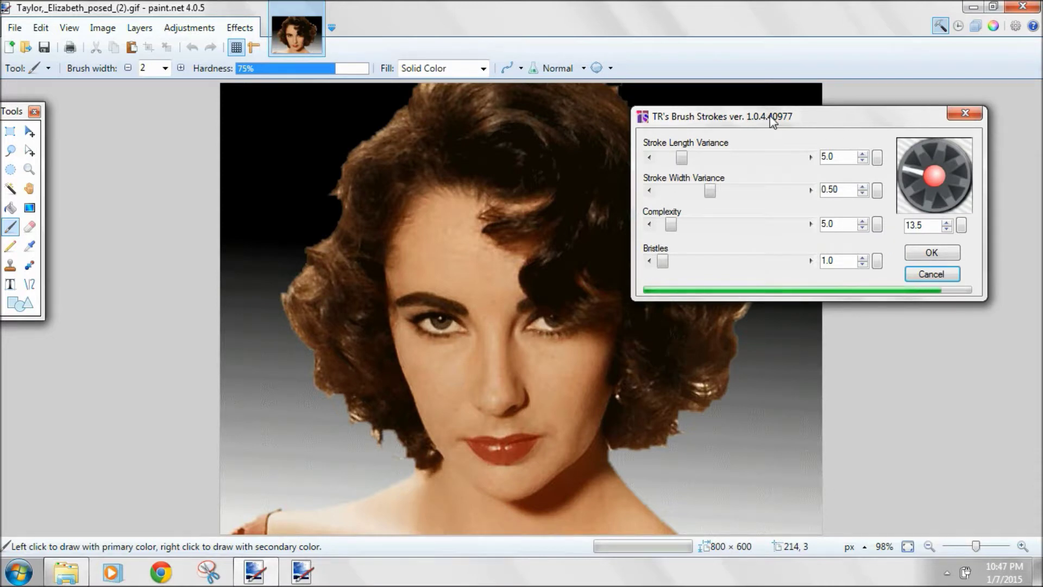
{"action": "mouse_move", "coordinate": [771, 121]}
{"action": "left_mouse_down"}
{"action": "mouse_move", "coordinate": [845, 130]}
{"action": "mouse_move", "coordinate": [870, 160]}
{"action": "mouse_move", "coordinate": [731, 167]}
{"action": "mouse_move", "coordinate": [747, 260]}
{"action": "mouse_move", "coordinate": [748, 239]}
{"action": "left_mouse_up"}
{"action": "left_click_drag", "start_coordinate": [881, 310], "coordinate": [916, 274]}
{"action": "mouse_move", "coordinate": [758, 241]}
{"action": "left_mouse_down"}
{"action": "mouse_move", "coordinate": [761, 191]}
{"action": "mouse_move", "coordinate": [734, 158]}
{"action": "left_mouse_up"}
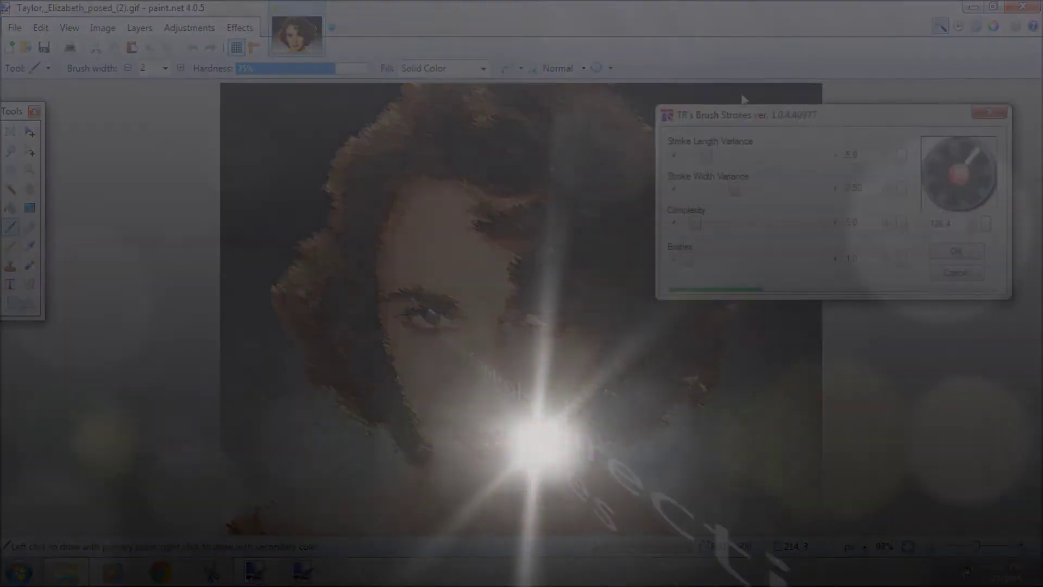
{"action": "left_click_drag", "start_coordinate": [743, 99], "coordinate": [697, 64]}
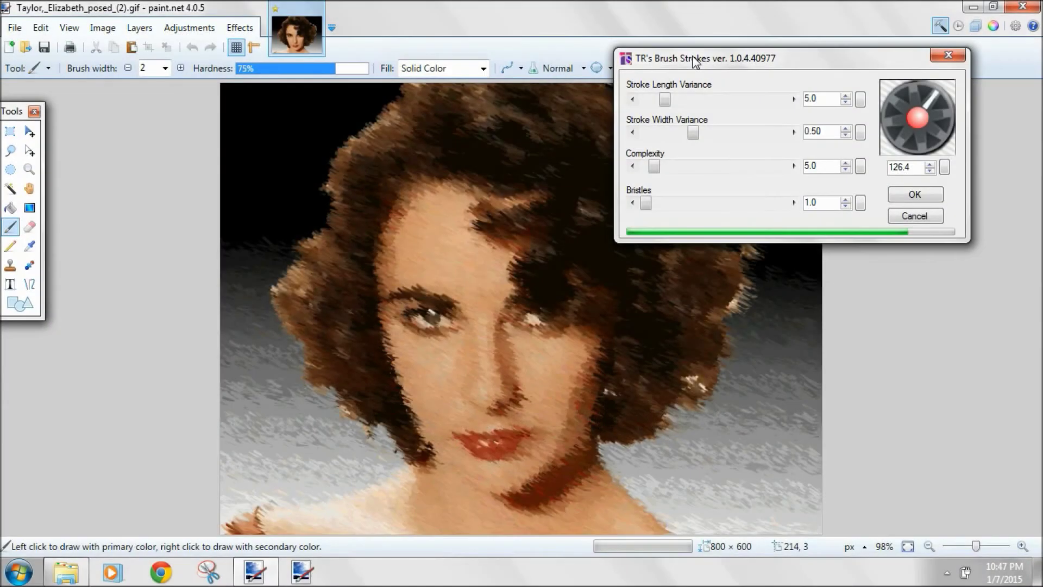
{"action": "left_click", "coordinate": [913, 196]}
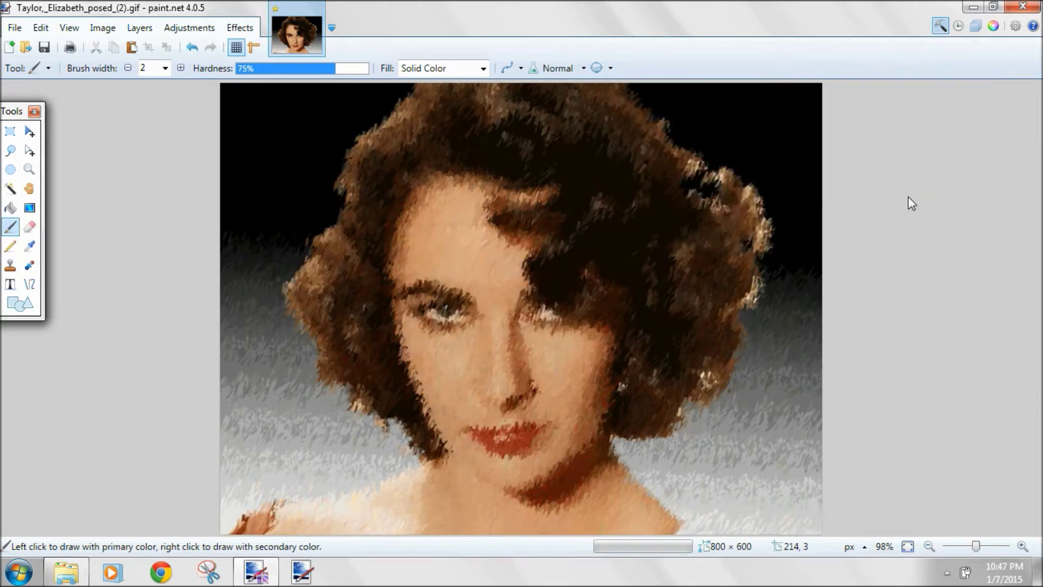
- Open the recent image 640px-Vivien_Leigh_Gone_Wind_Restaured.jpg
{"action": "left_click", "coordinate": [15, 27]}
{"action": "mouse_move", "coordinate": [56, 86]}
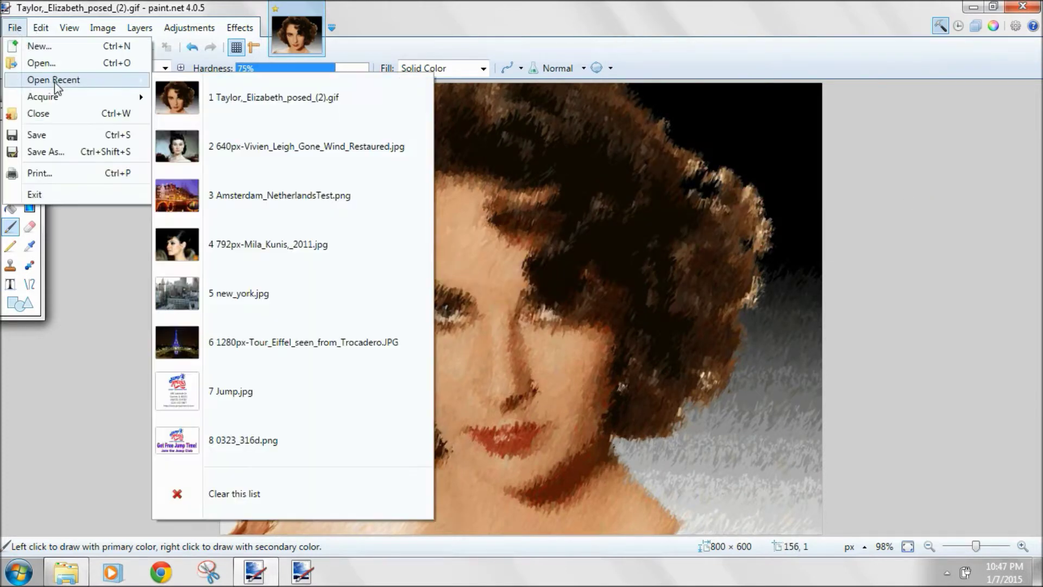
{"action": "left_click", "coordinate": [219, 147]}
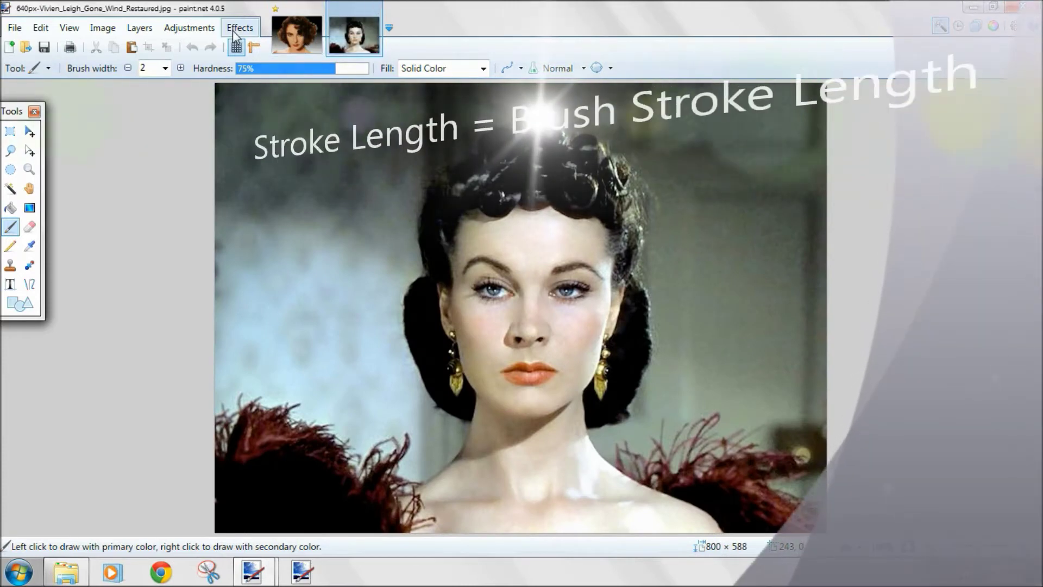
- Start TR's Brush Strokes on this portrait with Stroke Length Variance 11.4, Stroke Width Variance 0.66 and Complexity 1.1
{"action": "left_click", "coordinate": [233, 30]}
{"action": "mouse_move", "coordinate": [272, 84]}
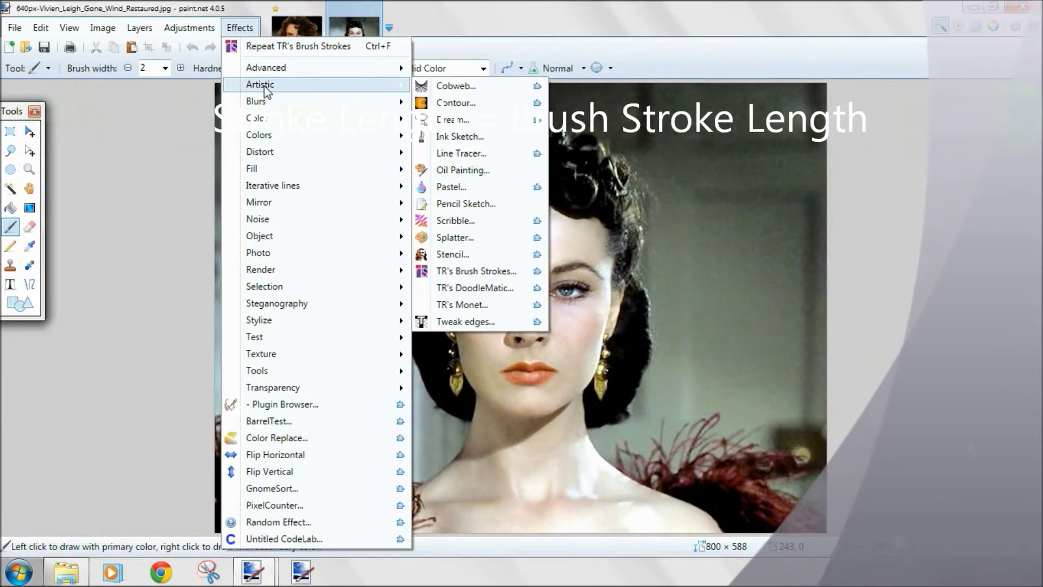
{"action": "left_click", "coordinate": [508, 272]}
{"action": "left_click_drag", "start_coordinate": [546, 185], "coordinate": [799, 186]}
{"action": "left_click_drag", "start_coordinate": [646, 290], "coordinate": [634, 291]}
{"action": "mouse_move", "coordinate": [664, 226]}
{"action": "left_mouse_down"}
{"action": "mouse_move", "coordinate": [706, 227]}
{"action": "mouse_move", "coordinate": [709, 254]}
{"action": "mouse_move", "coordinate": [718, 253]}
{"action": "left_mouse_up"}
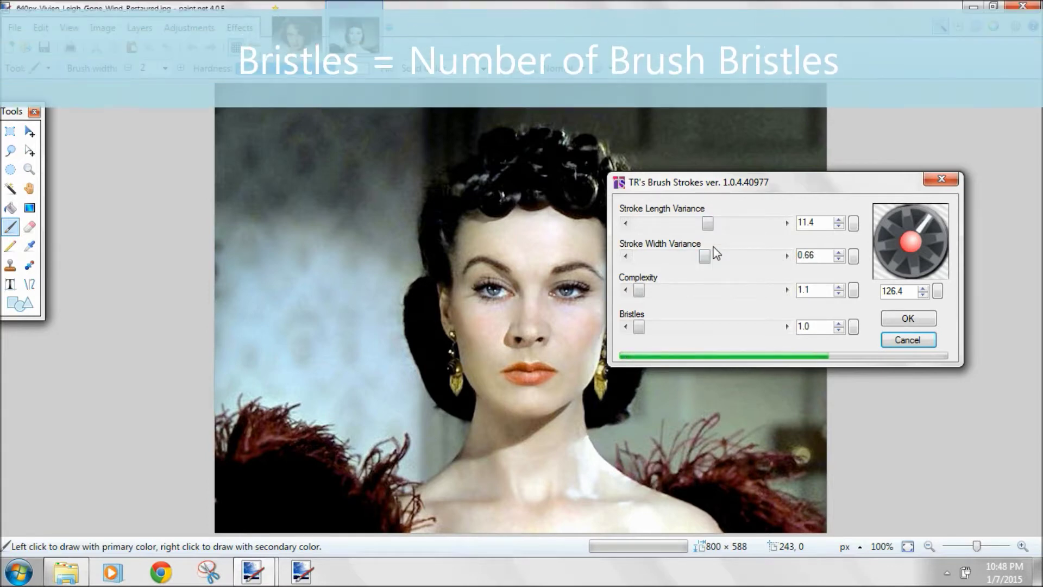
{"action": "mouse_move", "coordinate": [724, 192]}
{"action": "left_mouse_down"}
{"action": "mouse_move", "coordinate": [812, 176]}
{"action": "mouse_move", "coordinate": [775, 154]}
{"action": "left_mouse_up"}
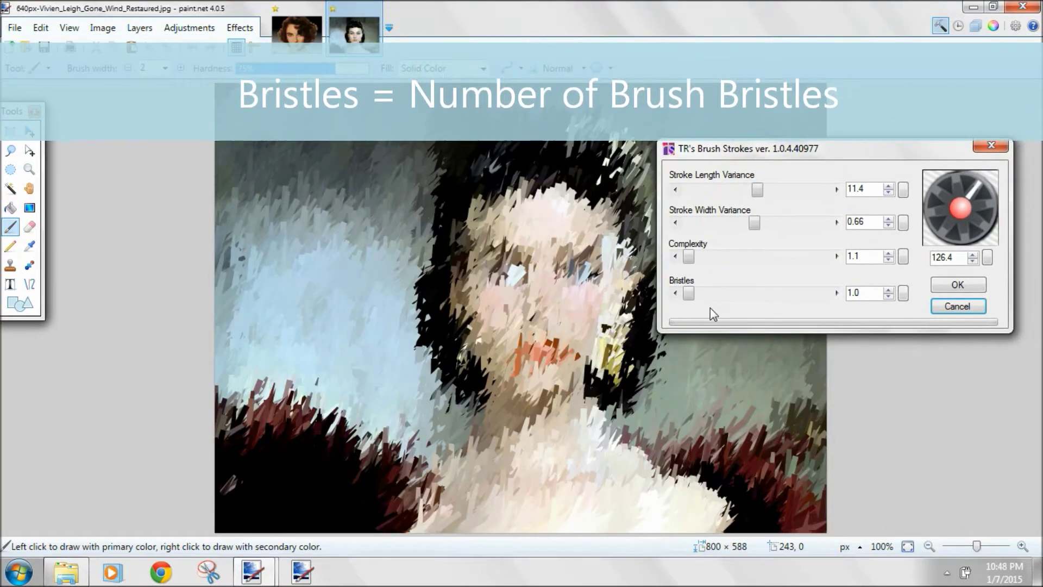
- Try Bristles values of 4, 8 and 10 for the brush stroke effect on the portrait
{"action": "left_click_drag", "start_coordinate": [689, 294], "coordinate": [722, 331]}
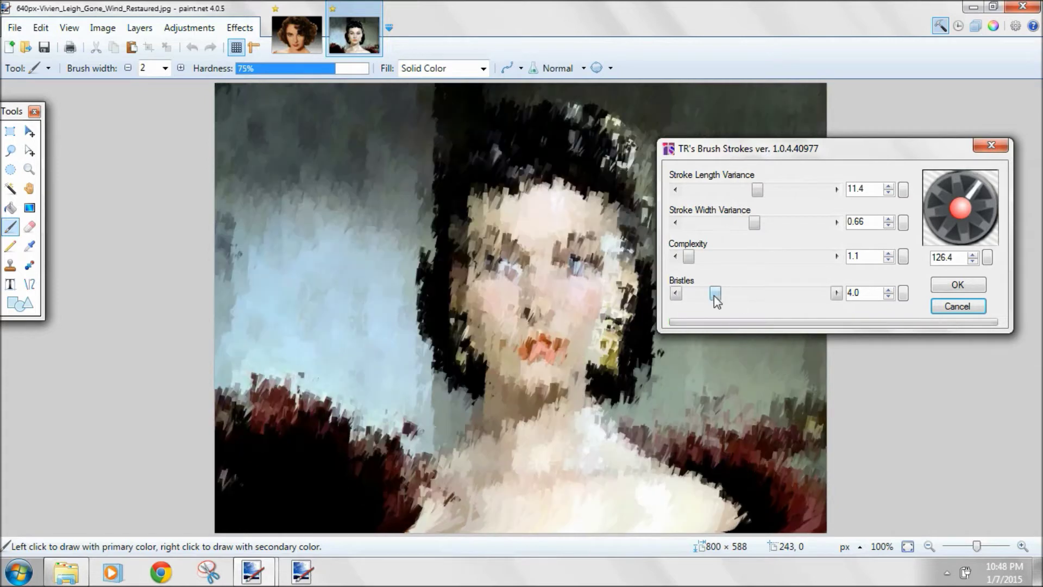
{"action": "left_click_drag", "start_coordinate": [714, 295], "coordinate": [759, 298]}
{"action": "mouse_move", "coordinate": [785, 153]}
{"action": "left_mouse_down"}
{"action": "mouse_move", "coordinate": [843, 147]}
{"action": "mouse_move", "coordinate": [780, 133]}
{"action": "left_mouse_up"}
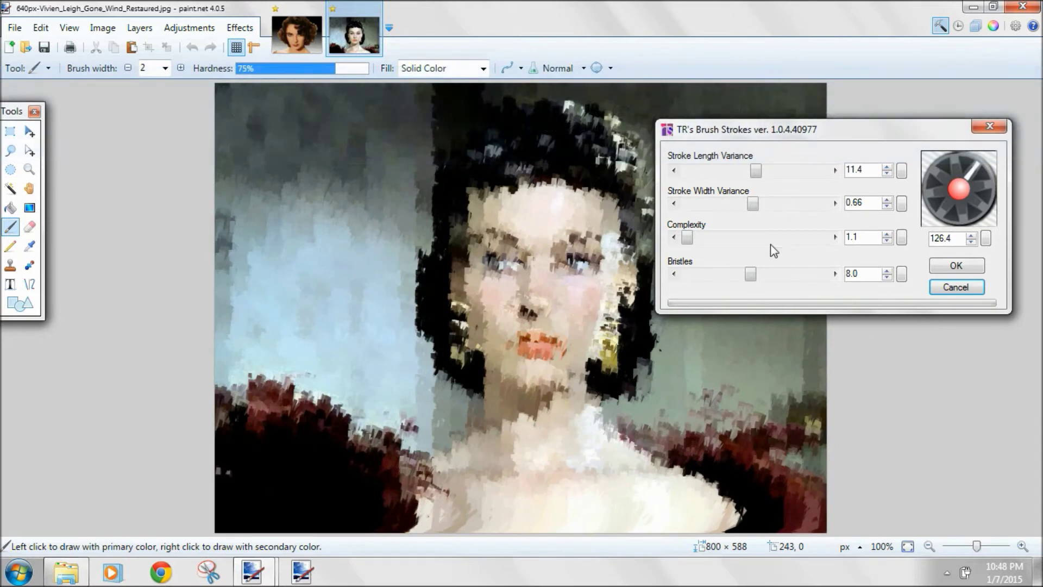
{"action": "left_click_drag", "start_coordinate": [753, 277], "coordinate": [772, 279]}
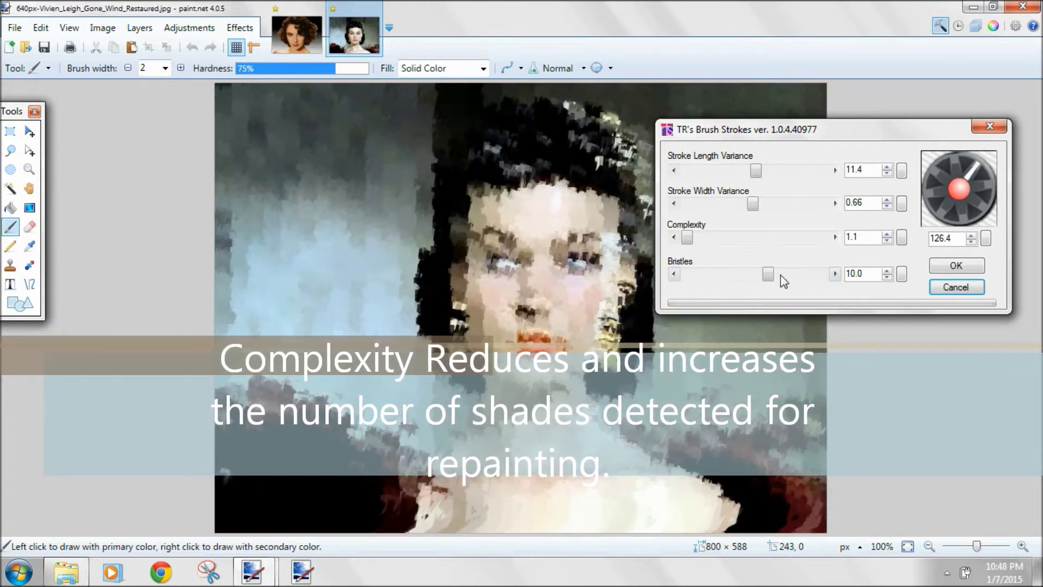
- Set Bristles to 3 and apply the brush stroke effect to the portrait
{"action": "left_click_drag", "start_coordinate": [767, 278], "coordinate": [706, 275]}
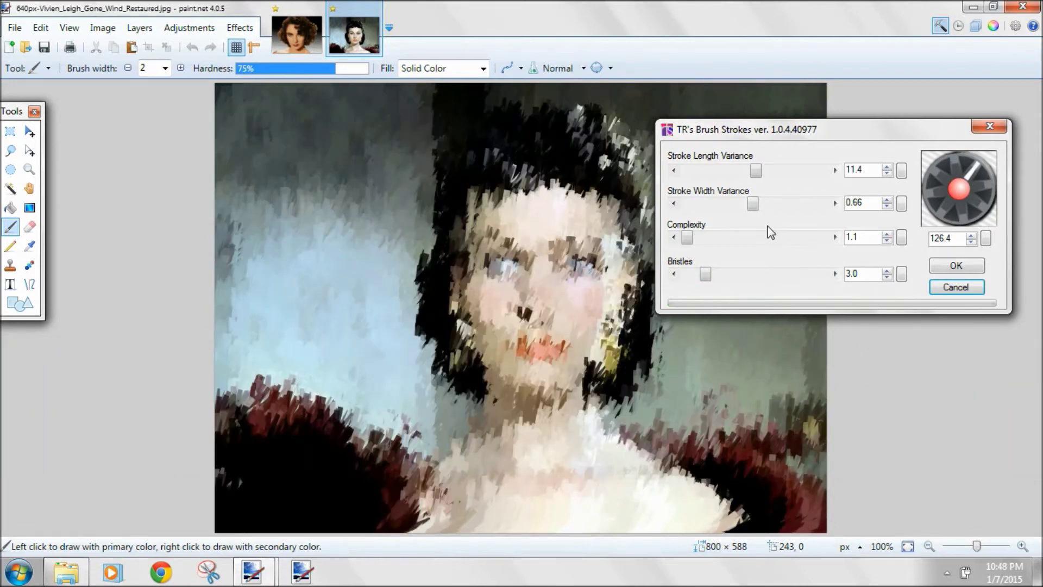
{"action": "left_click", "coordinate": [952, 272]}
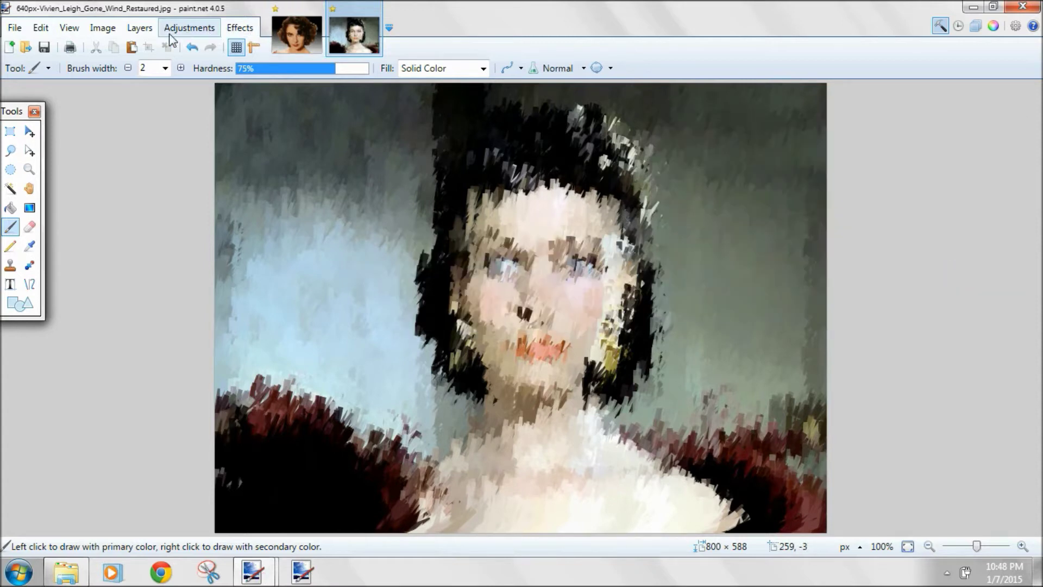
- Open the recent image Amsterdam_NetherlandsTest.png
{"action": "left_click", "coordinate": [16, 28]}
{"action": "mouse_move", "coordinate": [49, 84]}
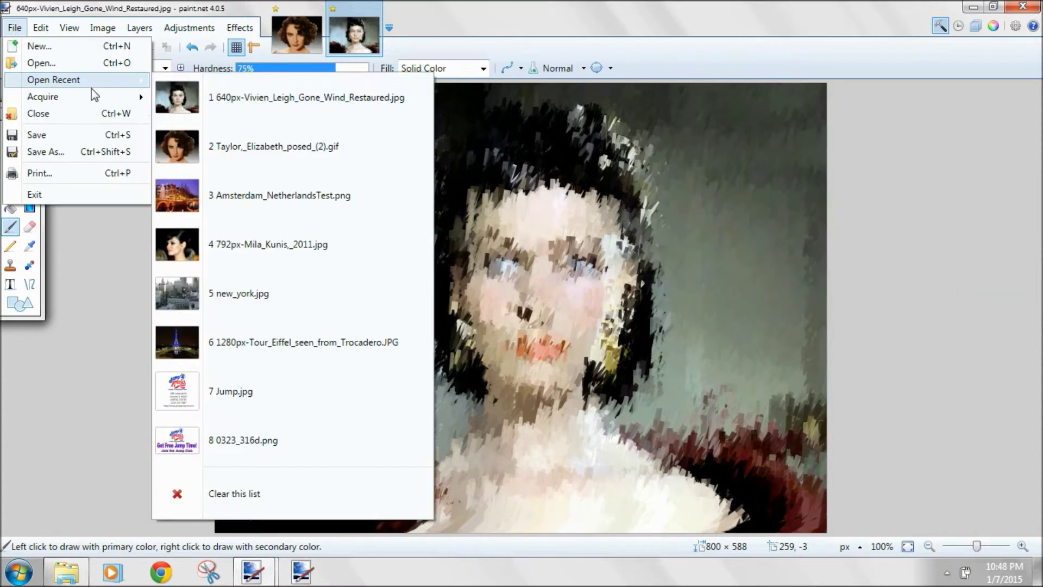
{"action": "left_click", "coordinate": [217, 194]}
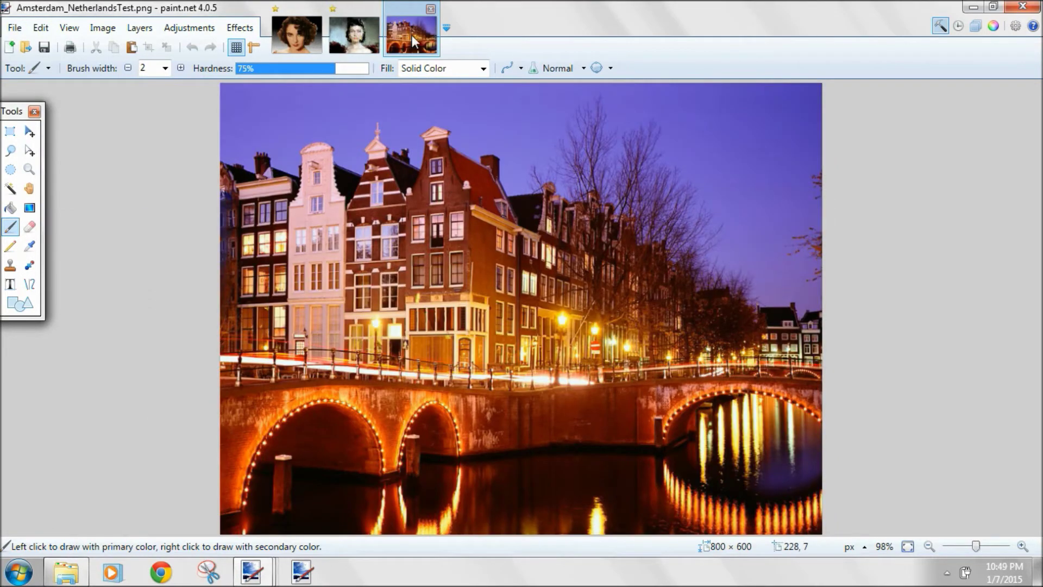
- Start TR's Brush Strokes on the Amsterdam image and set the stroke angle to 77.0
{"action": "left_click", "coordinate": [240, 28]}
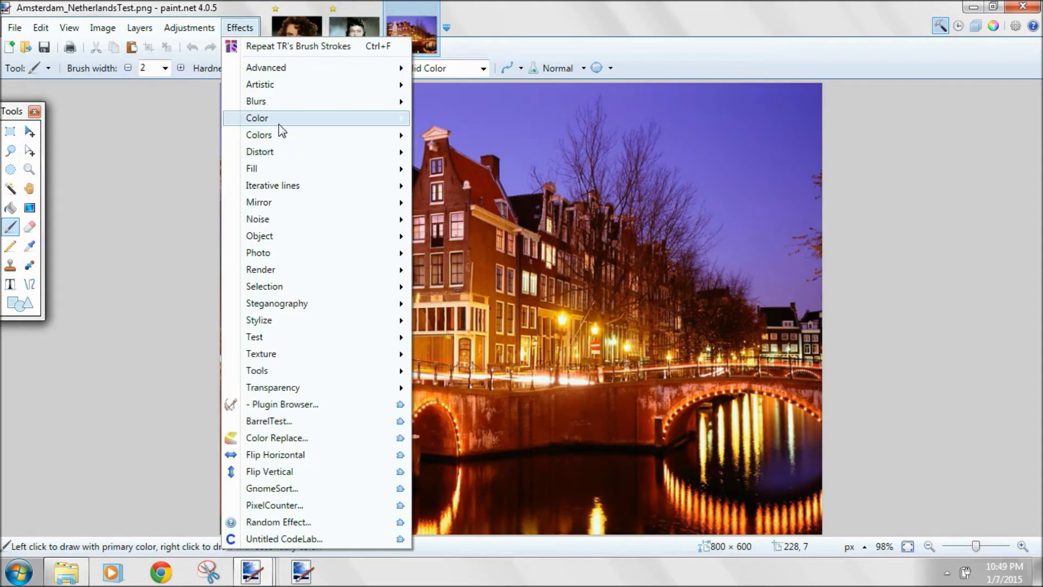
{"action": "mouse_move", "coordinate": [335, 85]}
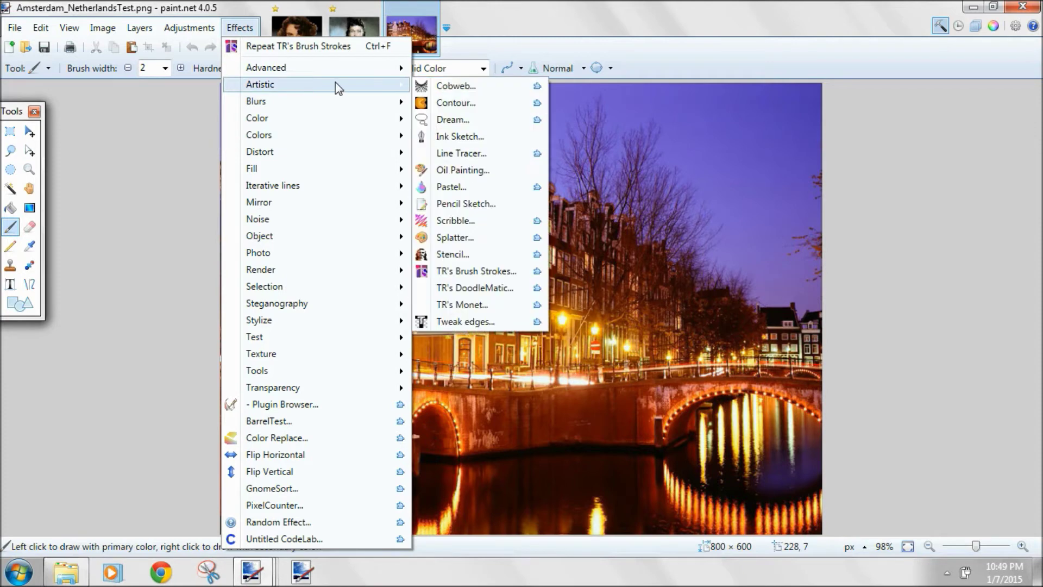
{"action": "left_click", "coordinate": [460, 270]}
{"action": "left_click_drag", "start_coordinate": [525, 185], "coordinate": [750, 194]}
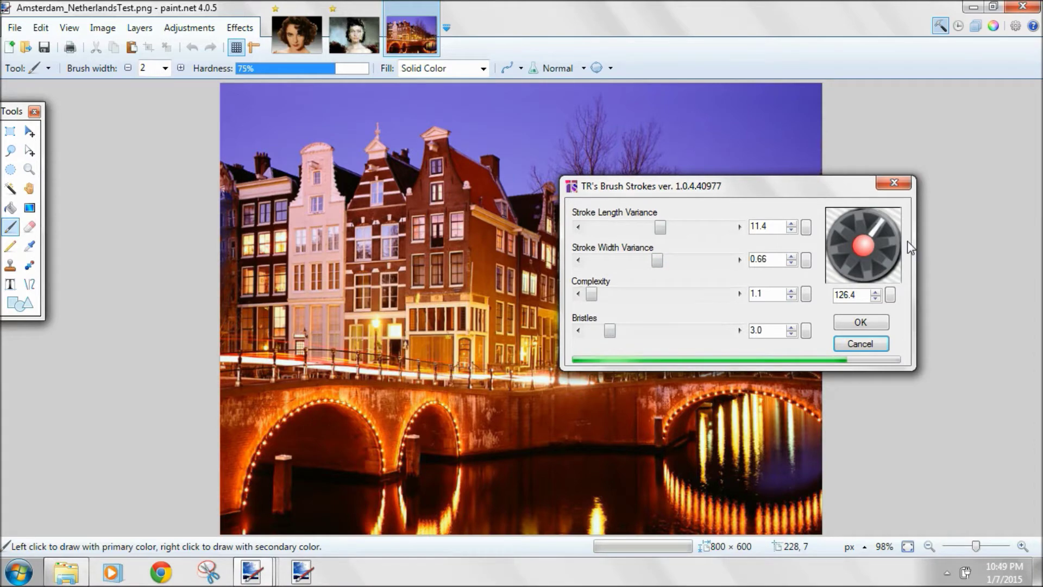
{"action": "left_click_drag", "start_coordinate": [880, 224], "coordinate": [860, 223]}
{"action": "left_click_drag", "start_coordinate": [771, 177], "coordinate": [850, 94]}
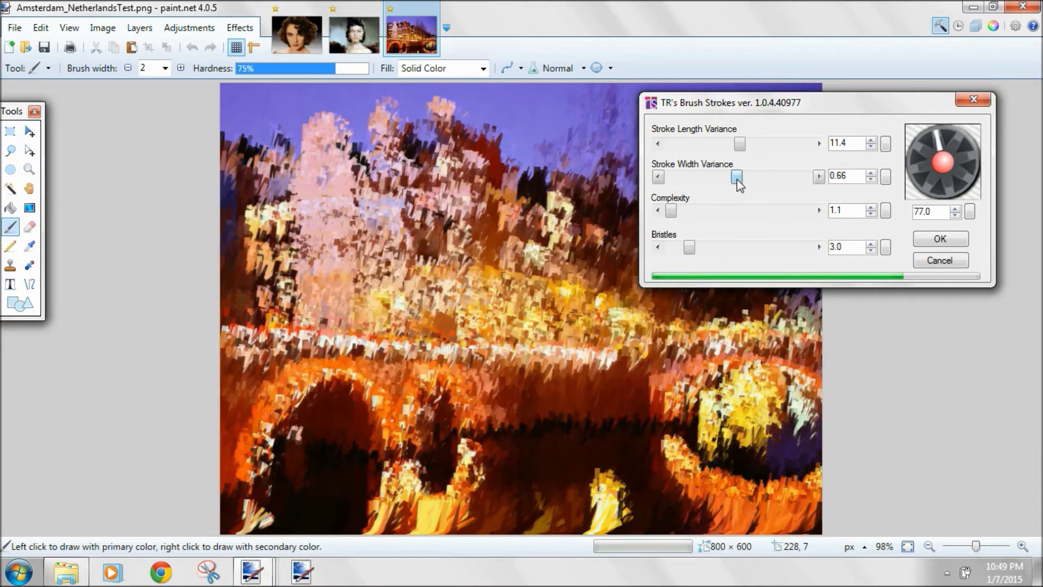
- Try a Stroke Width Variance of 0.37, set it to 0.57 and apply the effect to the Amsterdam image
{"action": "left_click_drag", "start_coordinate": [738, 177], "coordinate": [724, 177]}
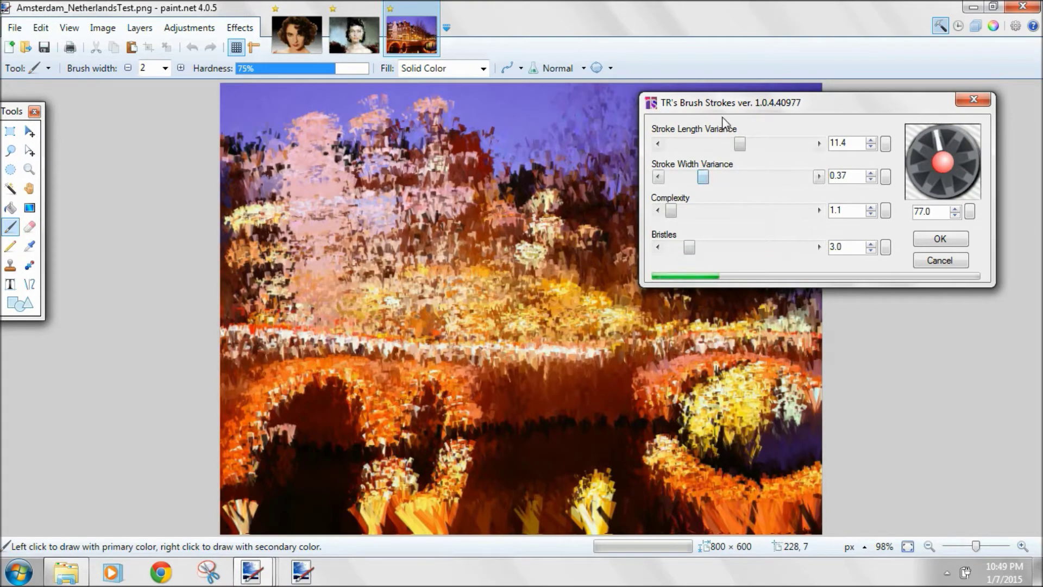
{"action": "mouse_move", "coordinate": [731, 107]}
{"action": "left_mouse_down"}
{"action": "mouse_move", "coordinate": [868, 112]}
{"action": "mouse_move", "coordinate": [720, 120]}
{"action": "left_mouse_up"}
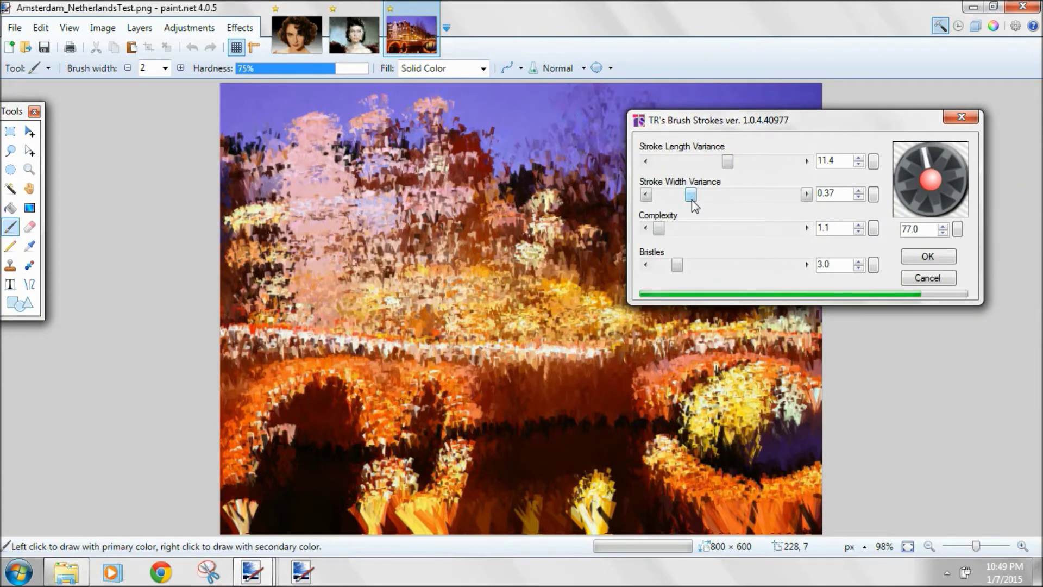
{"action": "left_click_drag", "start_coordinate": [691, 200], "coordinate": [713, 200]}
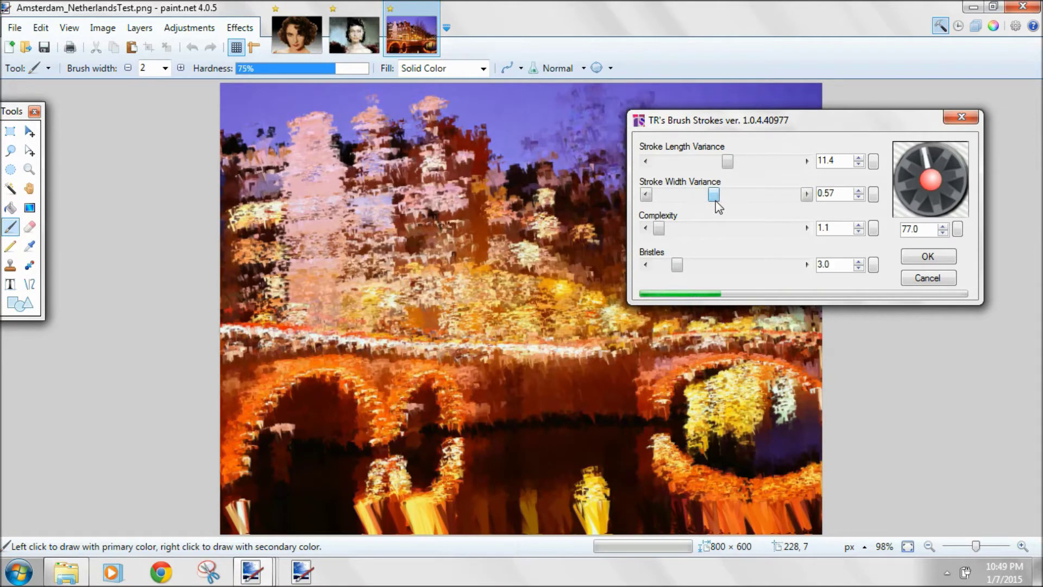
{"action": "mouse_move", "coordinate": [788, 143]}
{"action": "left_mouse_down"}
{"action": "mouse_move", "coordinate": [869, 145]}
{"action": "mouse_move", "coordinate": [637, 135]}
{"action": "mouse_move", "coordinate": [645, 147]}
{"action": "mouse_move", "coordinate": [759, 130]}
{"action": "left_mouse_up"}
{"action": "left_click", "coordinate": [917, 259]}
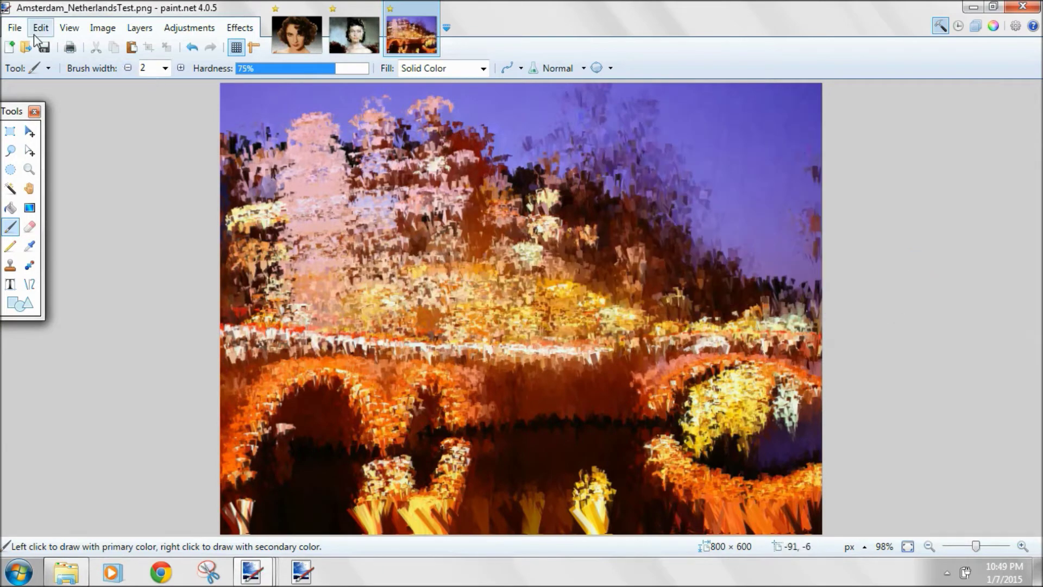
- Open the recent image new_york.jpg
{"action": "left_click", "coordinate": [15, 27]}
{"action": "mouse_move", "coordinate": [52, 81]}
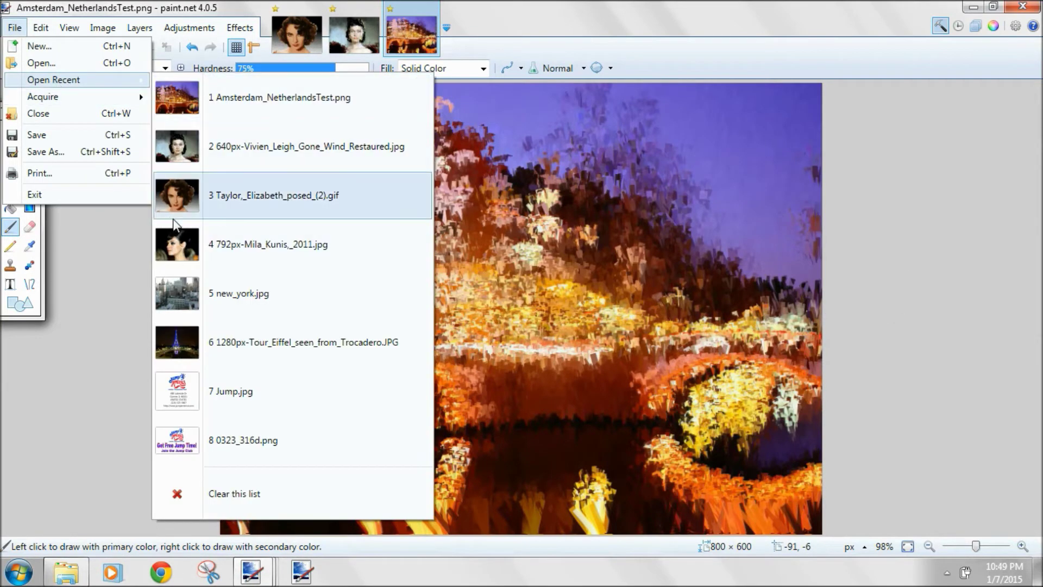
{"action": "left_click", "coordinate": [213, 297]}
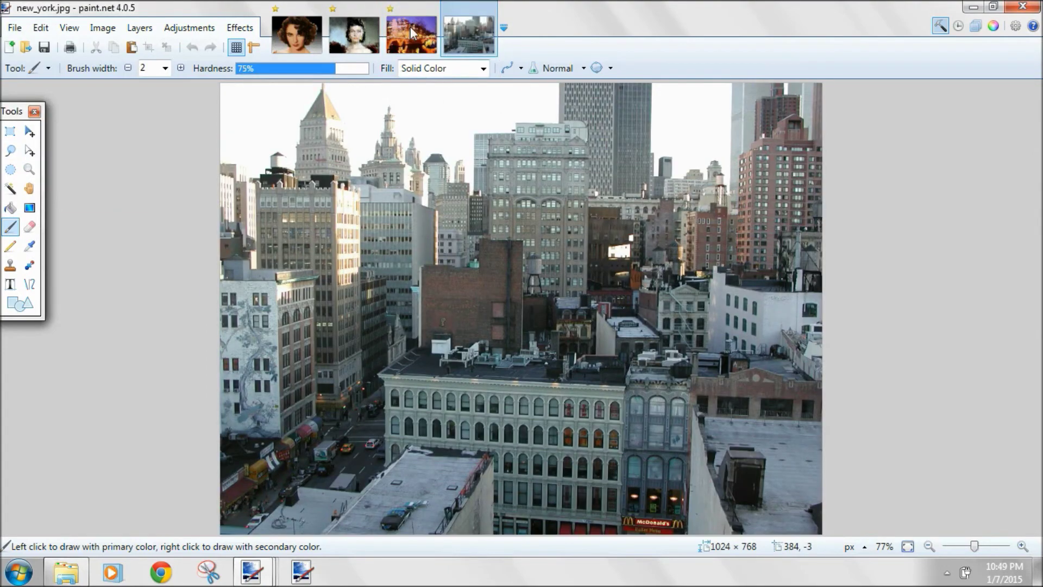
- Start TR's Brush Strokes on the New York image with angle 50.0, Stroke Length Variance 11.8, Stroke Width Variance 0.46 and Bristles 1.0
{"action": "left_click", "coordinate": [240, 29]}
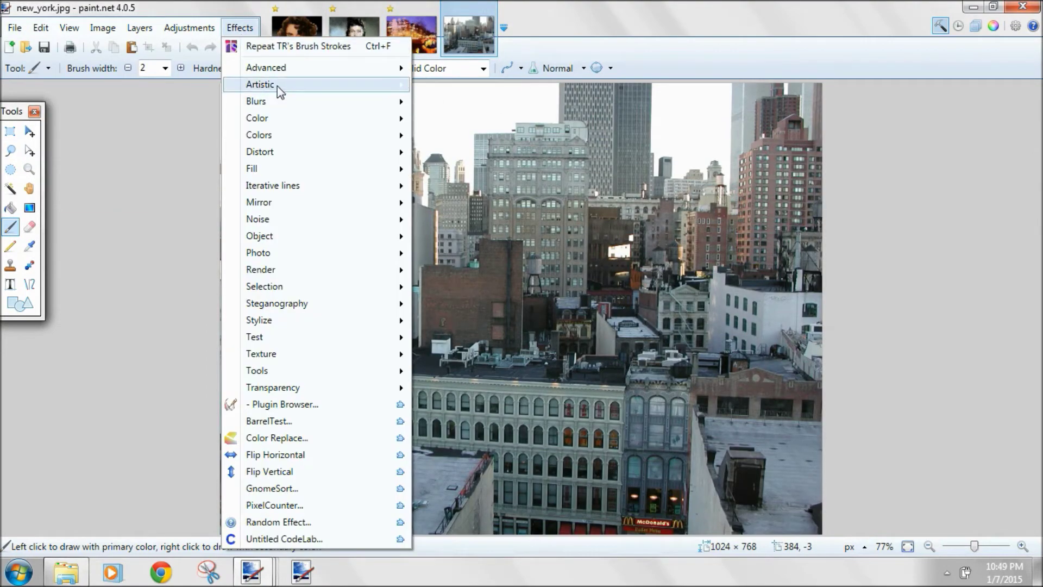
{"action": "mouse_move", "coordinate": [277, 84]}
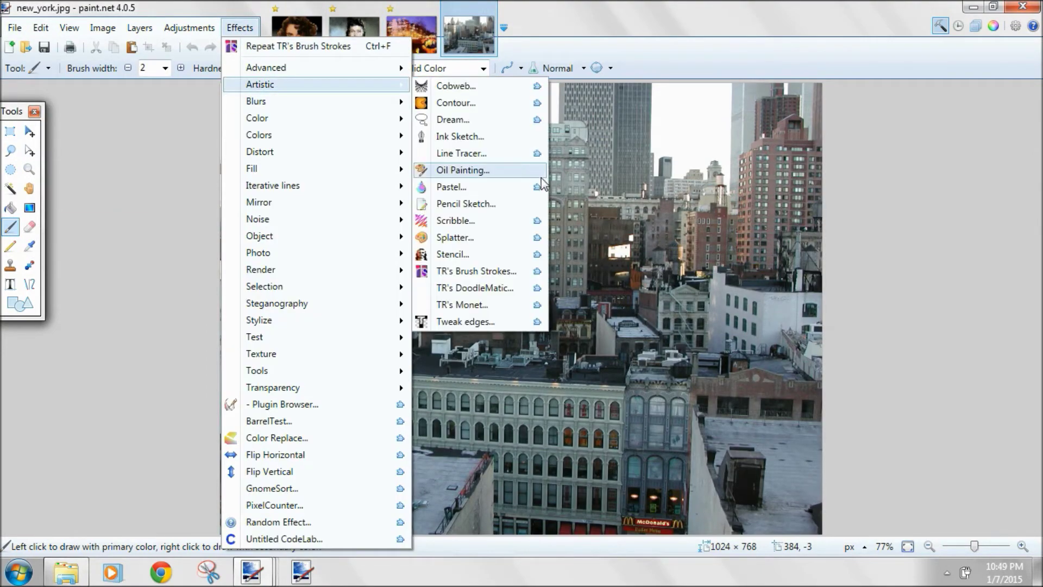
{"action": "left_click", "coordinate": [511, 272]}
{"action": "left_click_drag", "start_coordinate": [526, 196], "coordinate": [779, 182]}
{"action": "left_click_drag", "start_coordinate": [884, 214], "coordinate": [868, 218]}
{"action": "left_click_drag", "start_coordinate": [696, 218], "coordinate": [694, 218]}
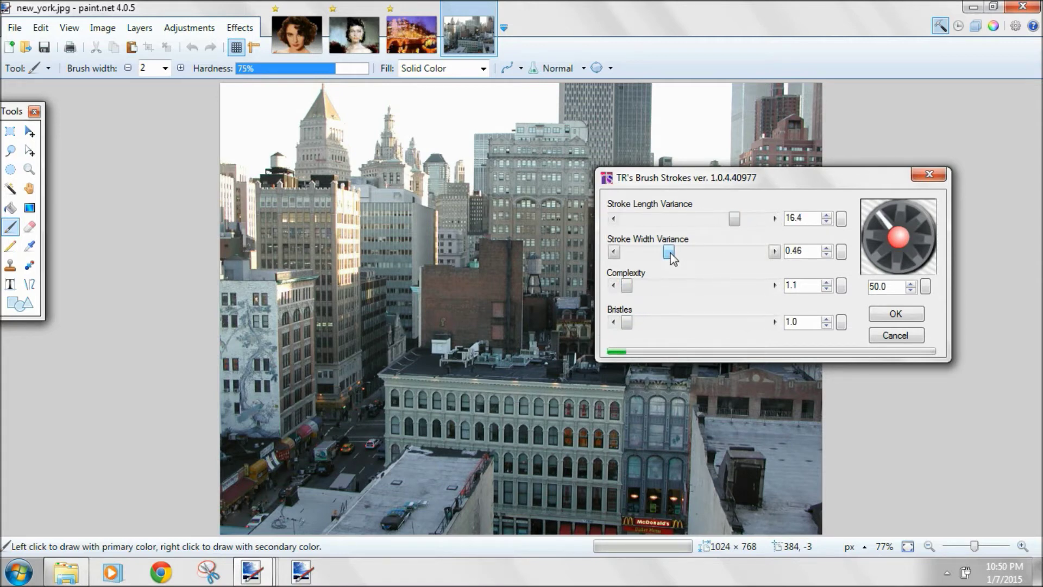
{"action": "mouse_move", "coordinate": [761, 182]}
{"action": "left_mouse_down"}
{"action": "mouse_move", "coordinate": [891, 98]}
{"action": "mouse_move", "coordinate": [848, 158]}
{"action": "mouse_move", "coordinate": [815, 115]}
{"action": "mouse_move", "coordinate": [801, 352]}
{"action": "mouse_move", "coordinate": [829, 245]}
{"action": "mouse_move", "coordinate": [800, 256]}
{"action": "left_mouse_up"}
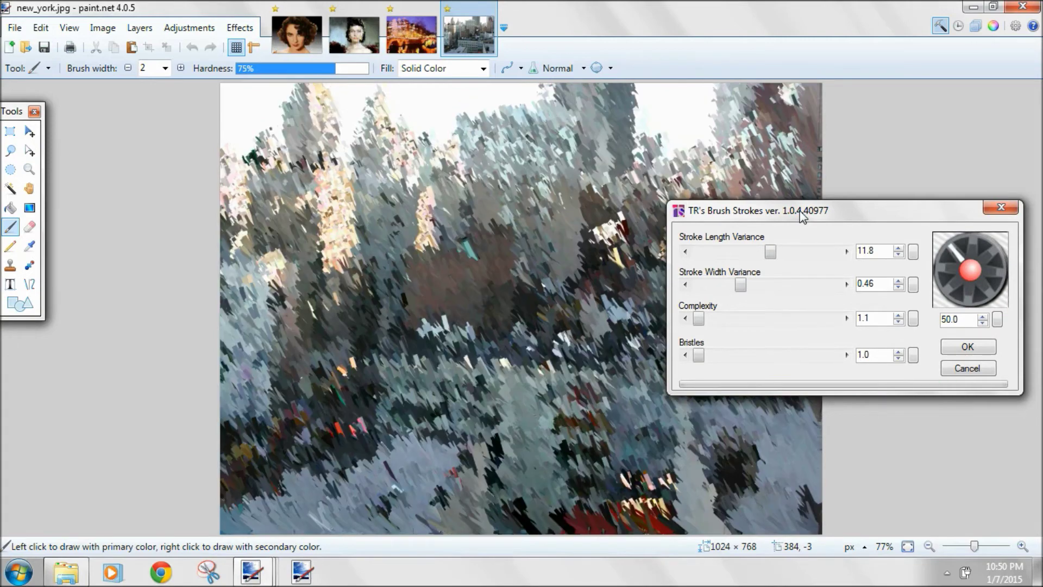
{"action": "mouse_move", "coordinate": [803, 220]}
{"action": "left_mouse_down"}
{"action": "mouse_move", "coordinate": [996, 197]}
{"action": "mouse_move", "coordinate": [653, 193]}
{"action": "left_mouse_up"}
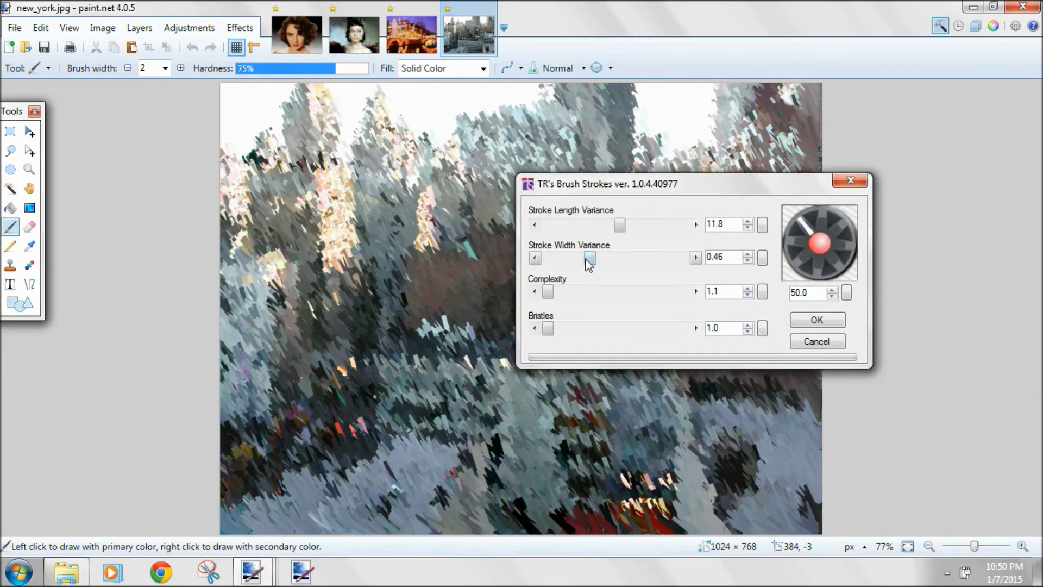
- Set the Stroke Width Variance to 0.33 and apply the brush stroke effect to the New York image
{"action": "left_click_drag", "start_coordinate": [588, 261], "coordinate": [576, 262]}
{"action": "left_click_drag", "start_coordinate": [591, 187], "coordinate": [712, 185]}
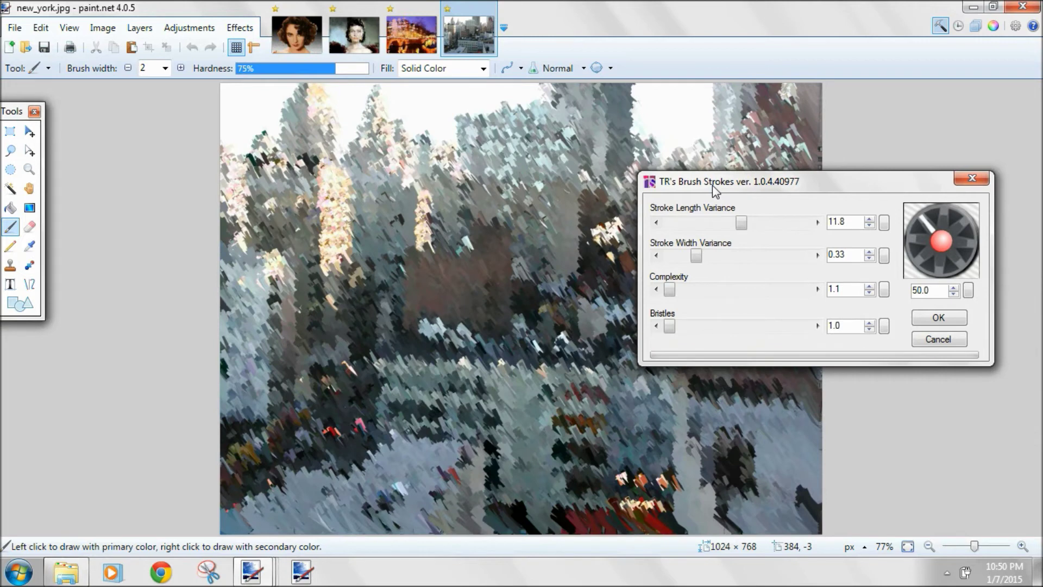
{"action": "left_click_drag", "start_coordinate": [715, 190], "coordinate": [713, 191]}
{"action": "left_click", "coordinate": [924, 318]}
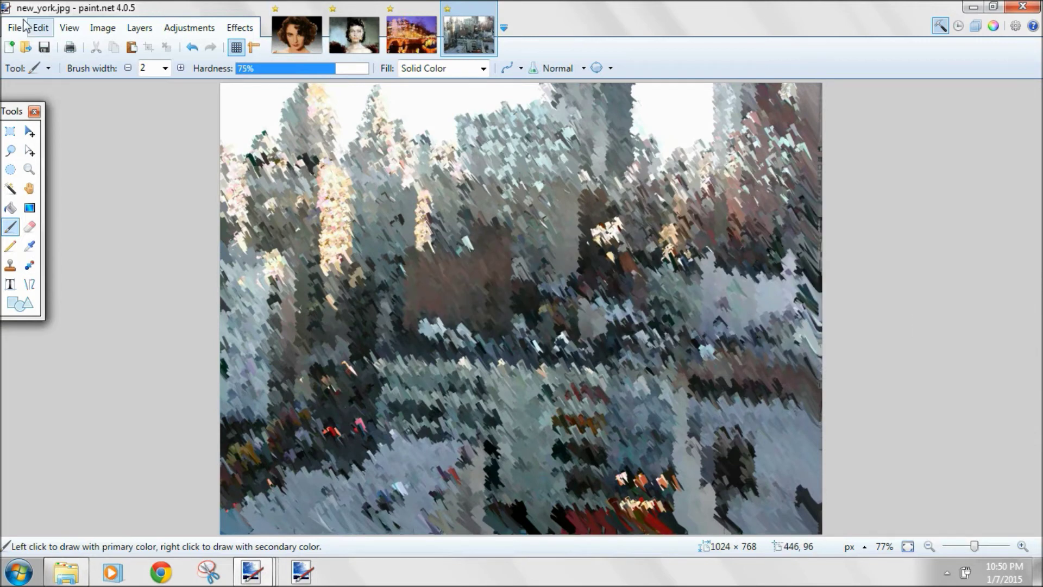
- Review the painted Amsterdam image and the painted Vivien Leigh portrait
{"action": "left_click", "coordinate": [419, 51]}
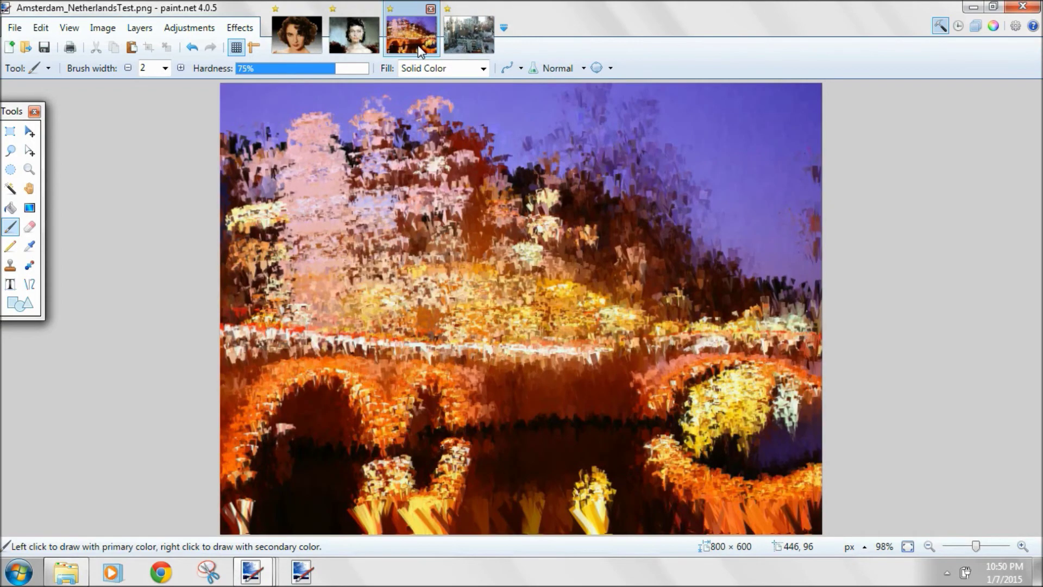
{"action": "left_click", "coordinate": [345, 44]}
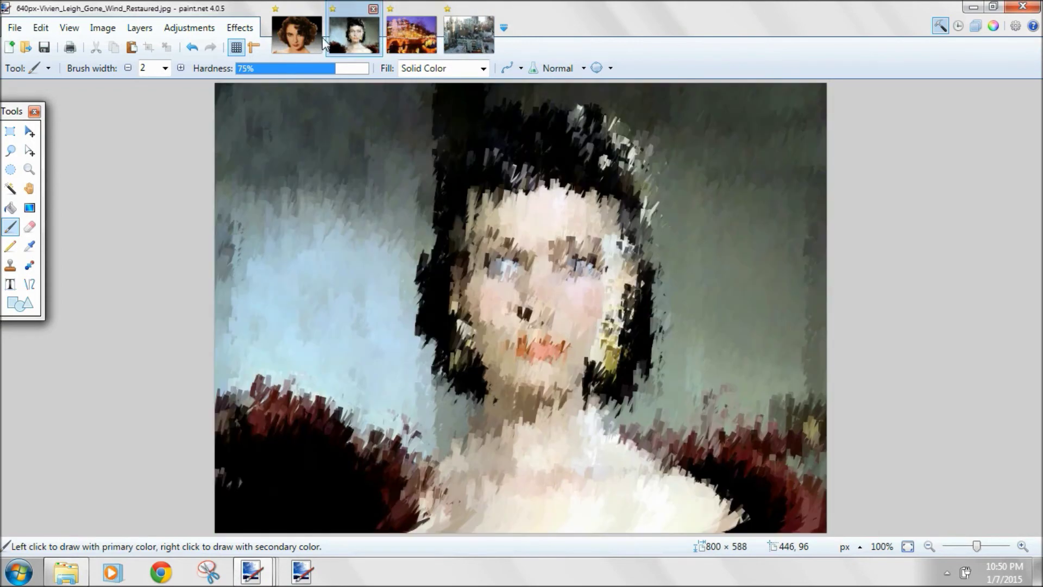
- Review the painted Elizabeth Taylor portrait and the painted New York image, and open the recent image 792px-Mila_Kunis,_2011.jpg
{"action": "left_click", "coordinate": [310, 38]}
{"action": "left_click", "coordinate": [471, 54]}
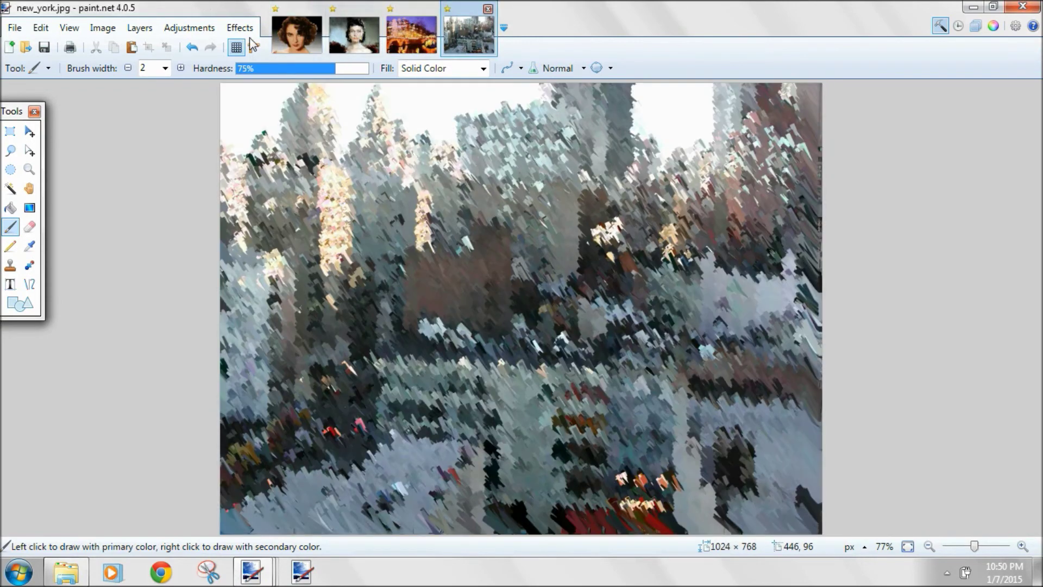
{"action": "left_click", "coordinate": [15, 27]}
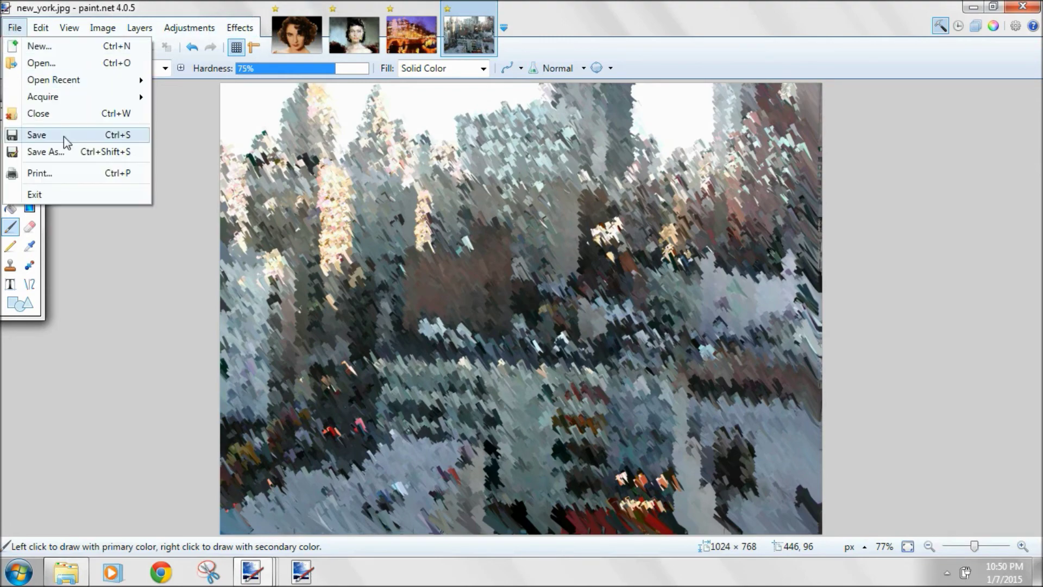
{"action": "mouse_move", "coordinate": [76, 81]}
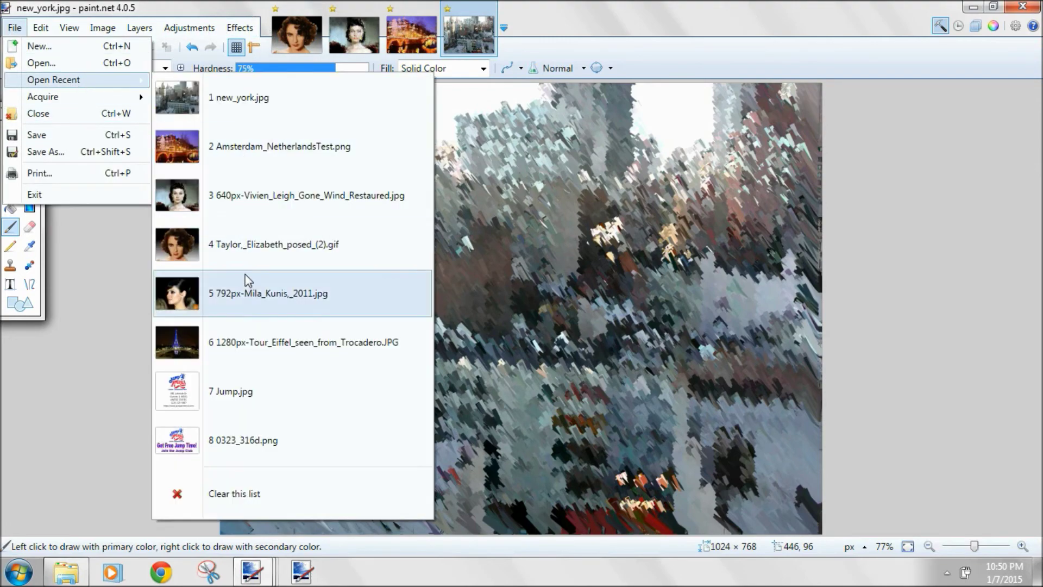
{"action": "left_click", "coordinate": [245, 291]}
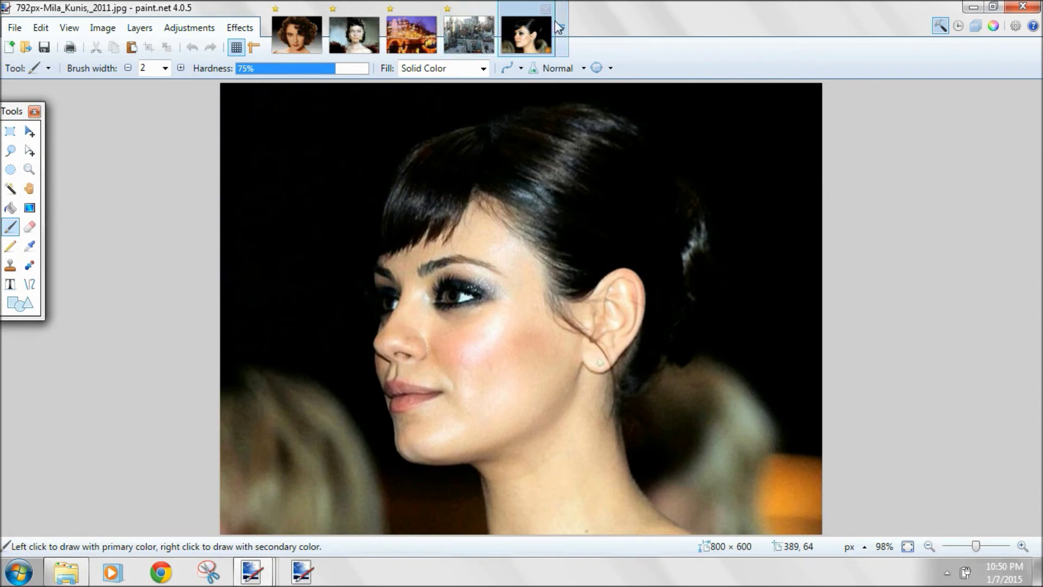
- Apply TR's Brush Strokes to the Mila Kunis portrait with default angle 13.5, Stroke Length Variance 5.0, Stroke Width Variance 0.50, Complexity 5.0 and Bristles 1.0
{"action": "left_click", "coordinate": [245, 31]}
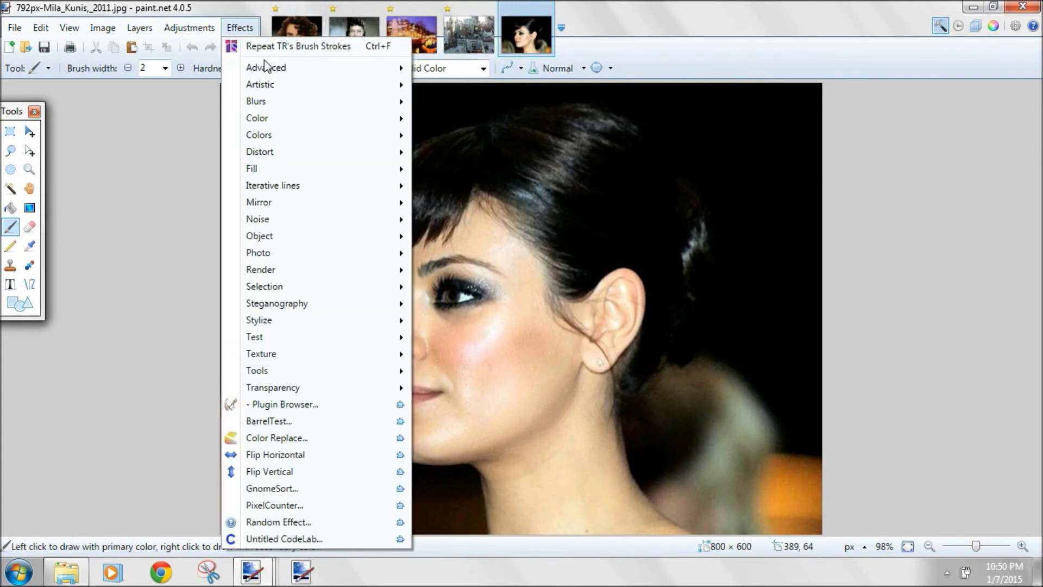
{"action": "mouse_move", "coordinate": [255, 85]}
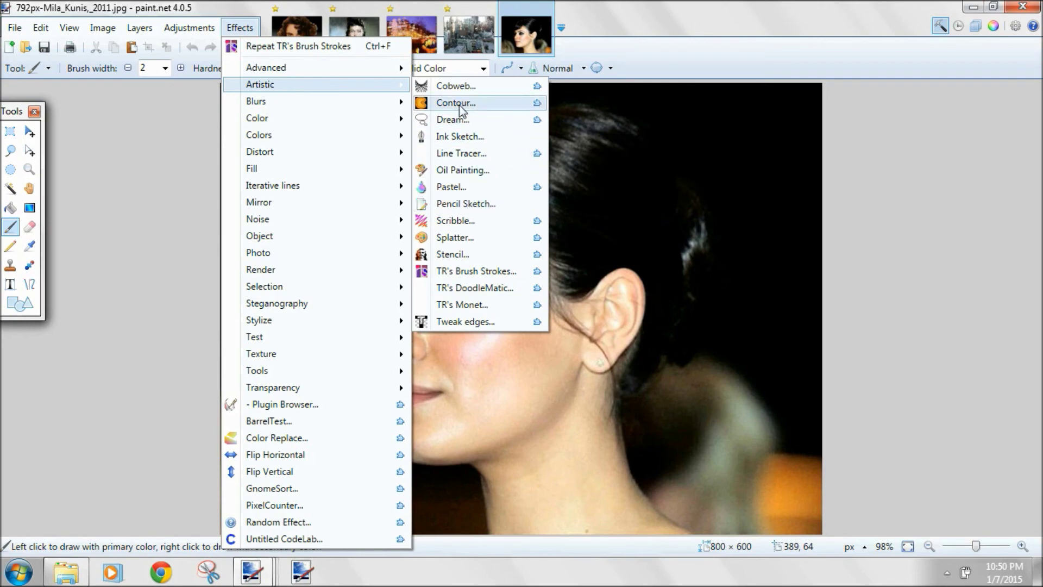
{"action": "left_click", "coordinate": [465, 271]}
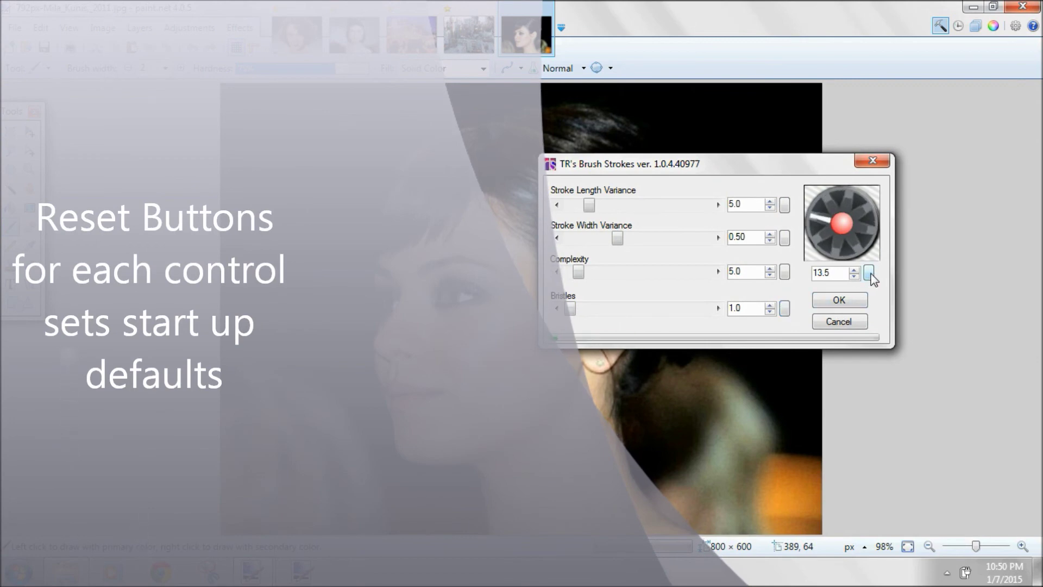
{"action": "mouse_move", "coordinate": [689, 169]}
{"action": "left_mouse_down"}
{"action": "mouse_move", "coordinate": [814, 155]}
{"action": "mouse_move", "coordinate": [794, 152]}
{"action": "left_mouse_up"}
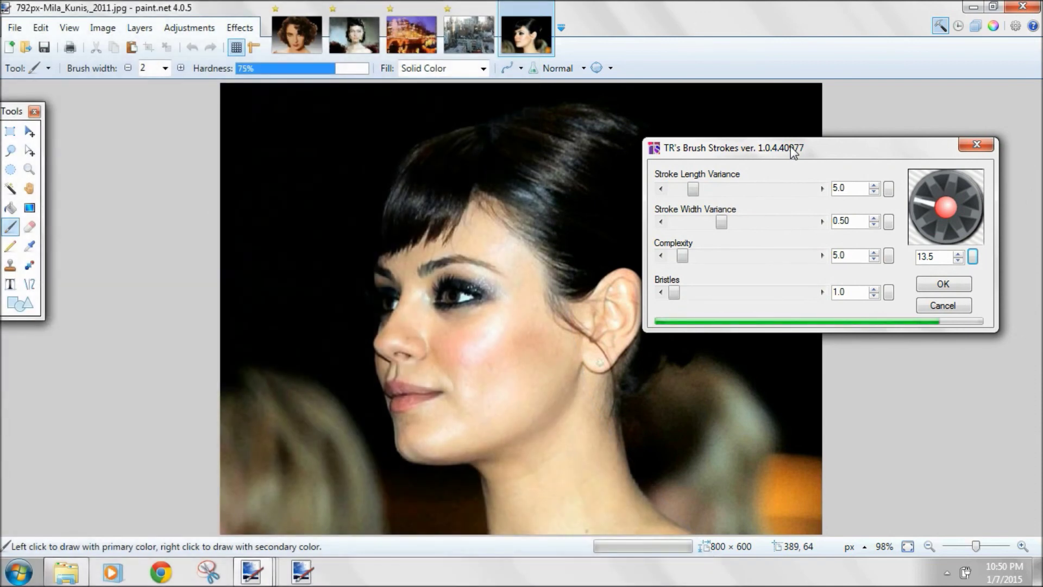
{"action": "left_click", "coordinate": [943, 283]}
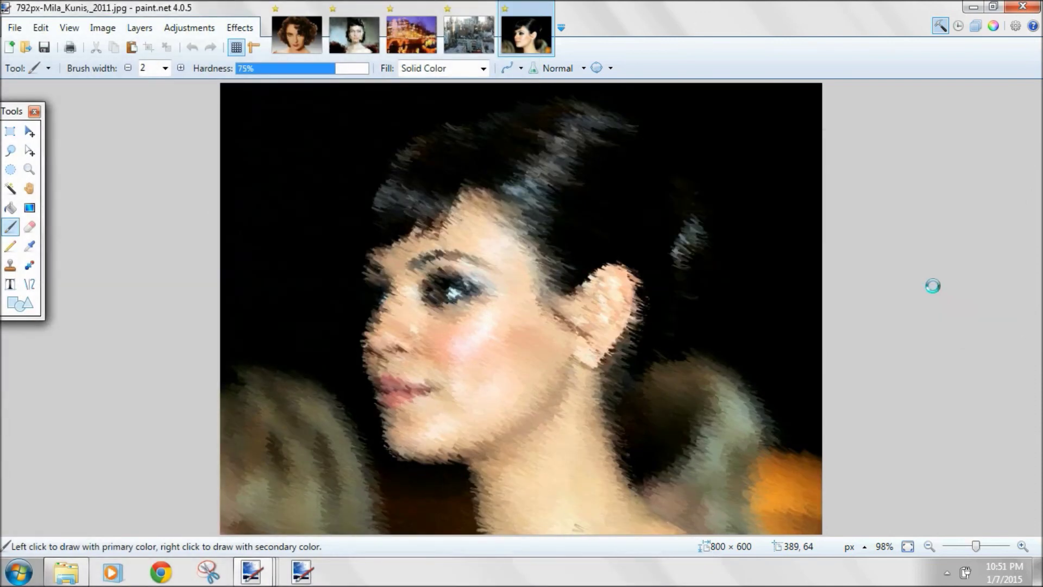